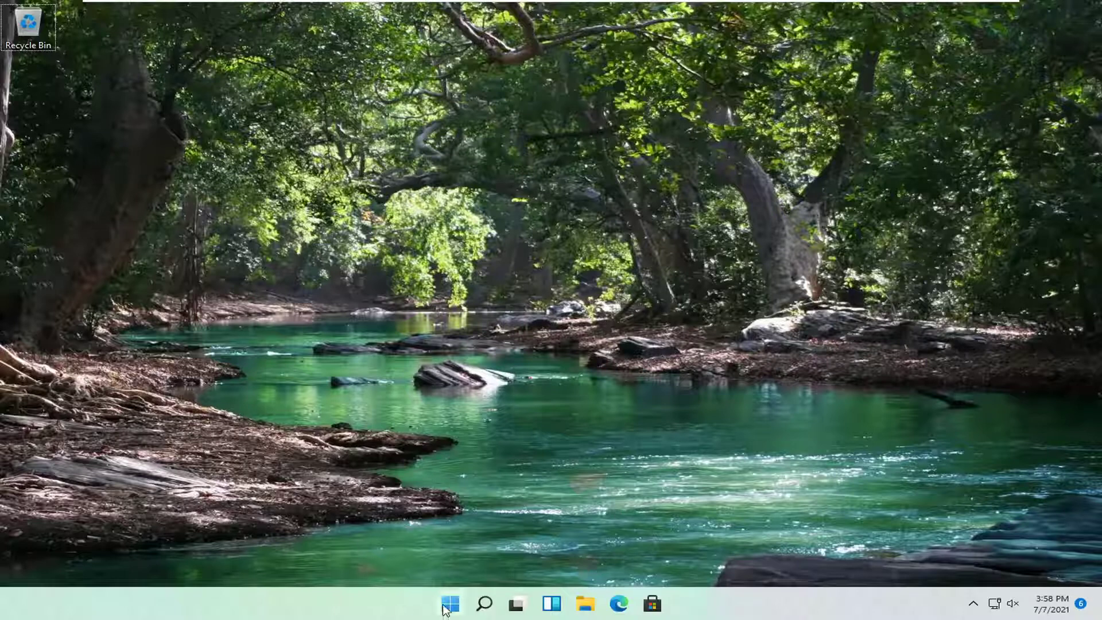
- Open Settings from the Start right-click menu and go to the Accessibility page
right_click(448, 608)
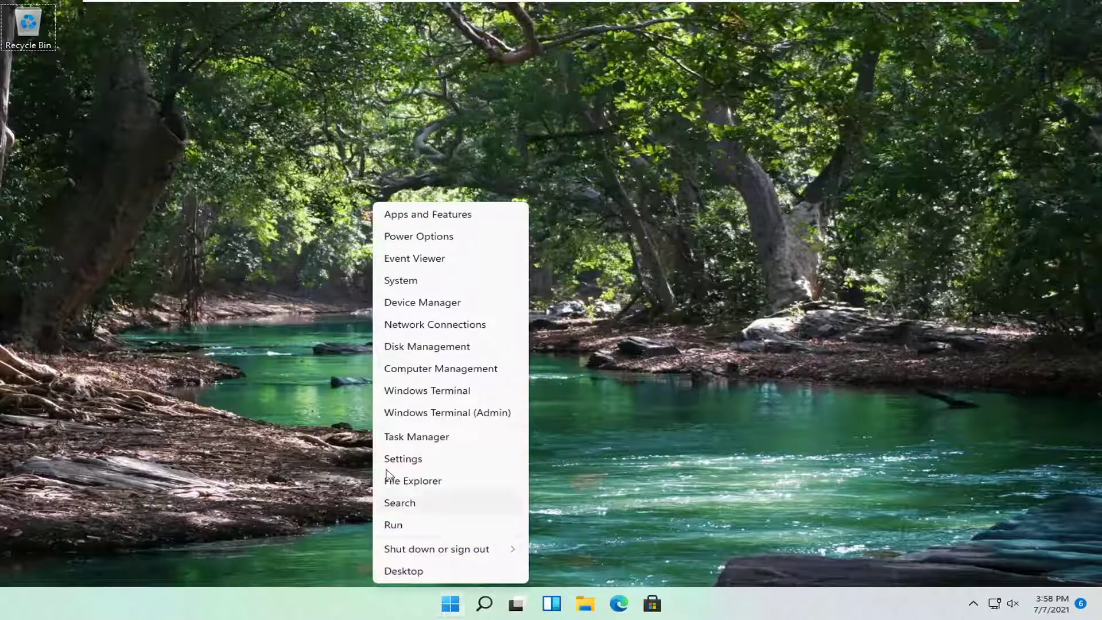
left_click(396, 459)
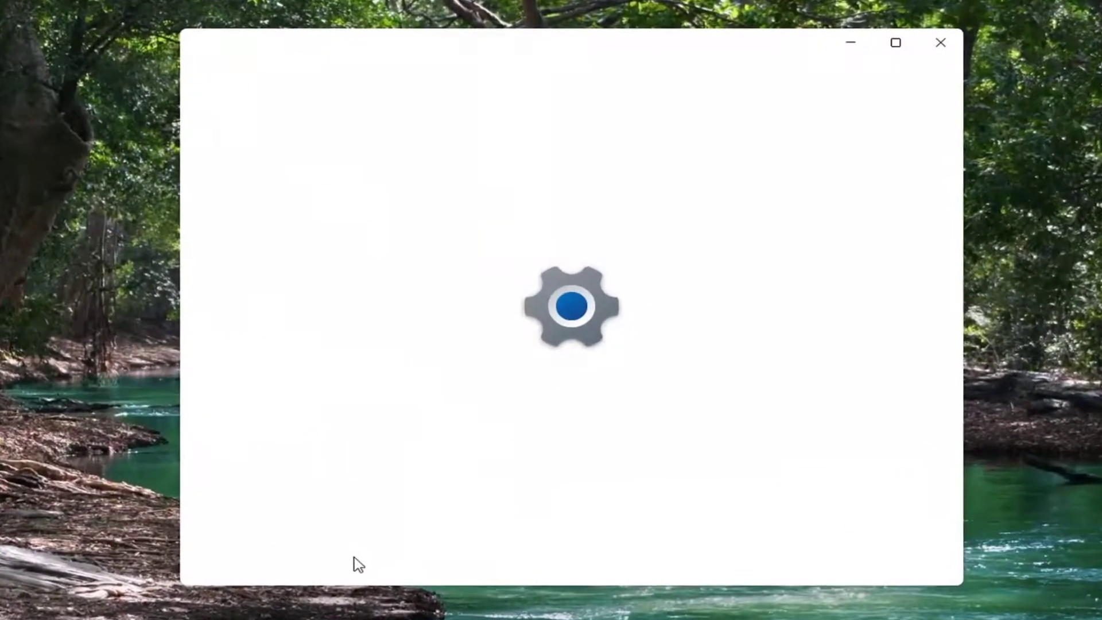
left_click(256, 488)
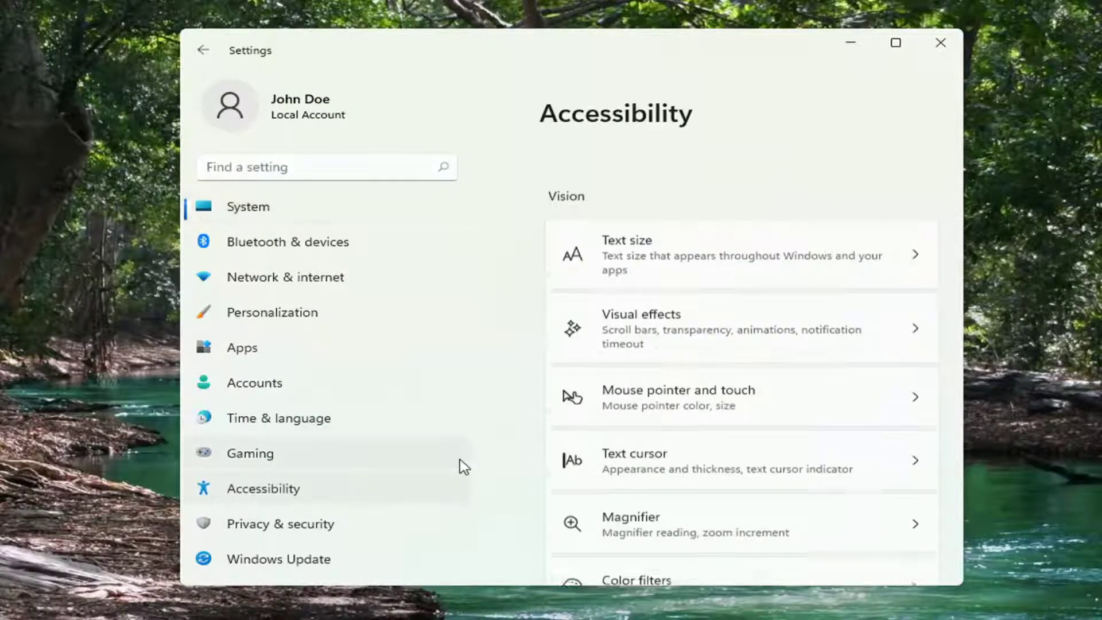
scroll(737, 422, "down", 2)
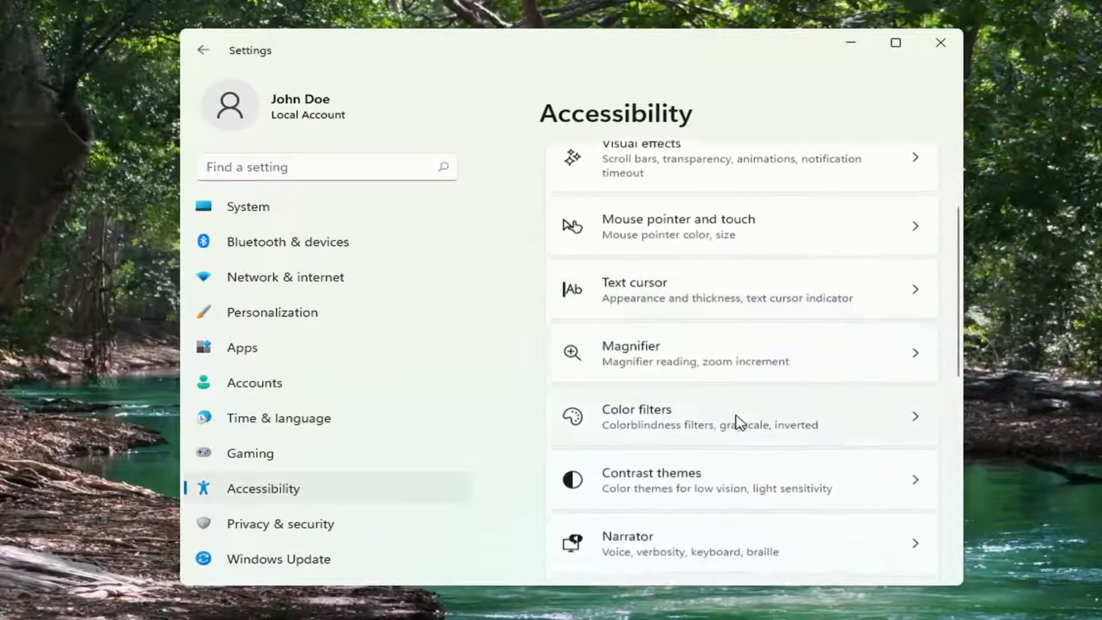
scroll(738, 422, "down", 2)
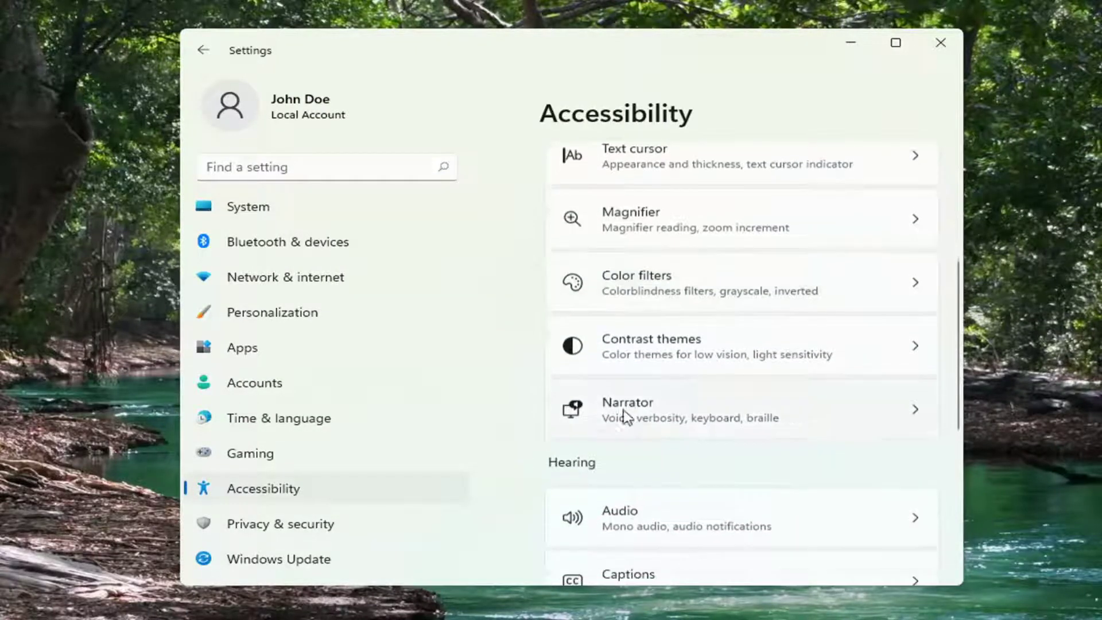
- Switch Narrator on from its Accessibility page and dismiss the keyboard changes notice
left_click(655, 417)
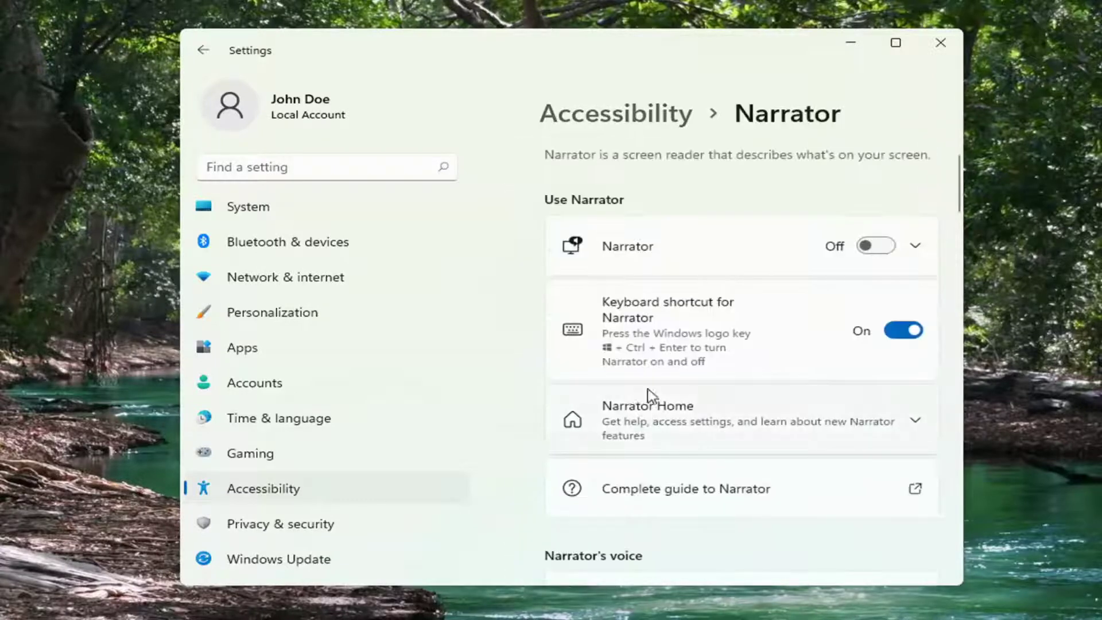
left_click(869, 250)
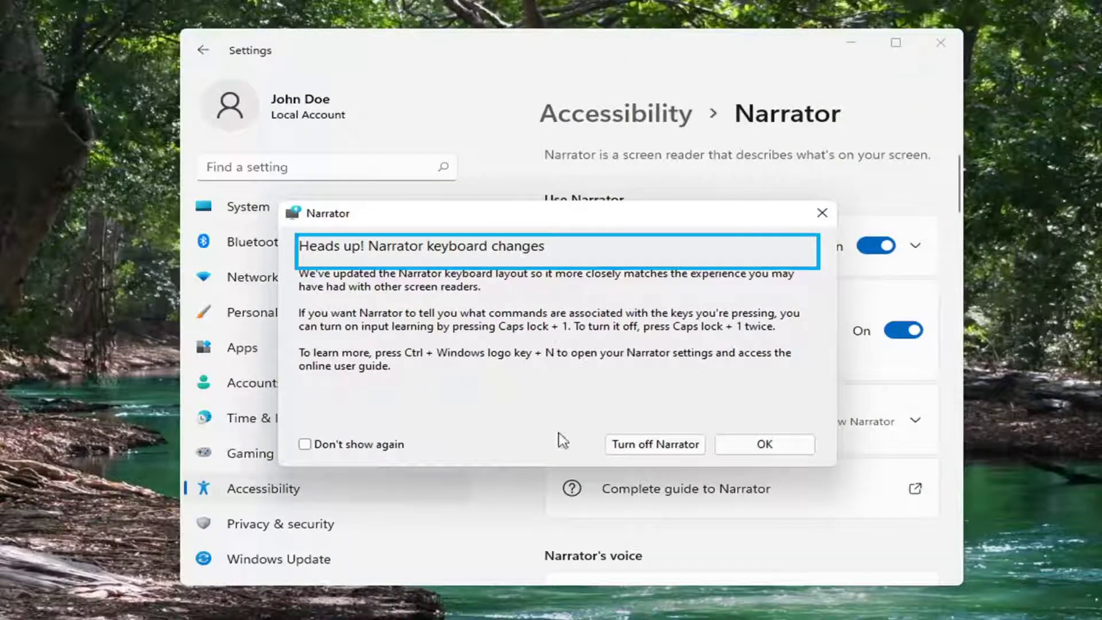
left_click(766, 450)
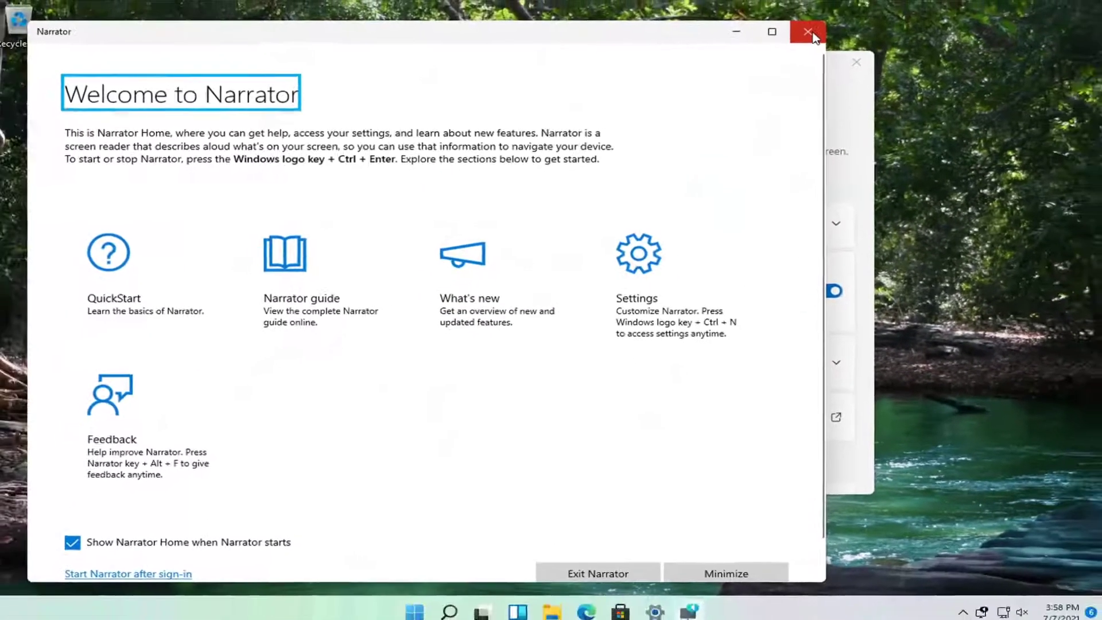
- Close Narrator Home and turn Narrator off with Win+Ctrl+Enter
left_click(812, 35)
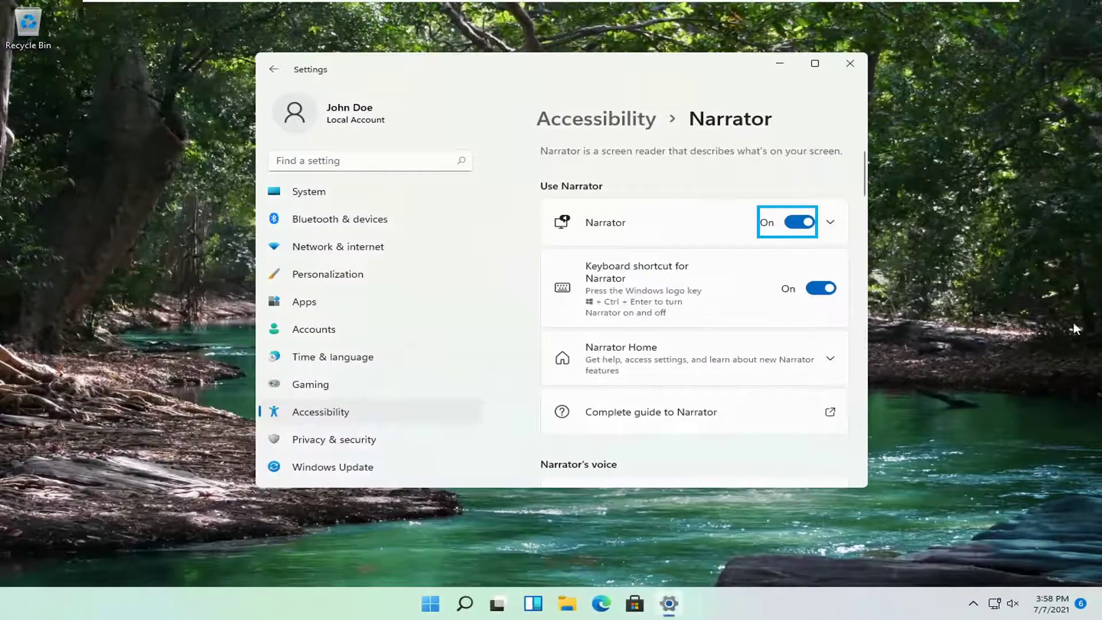
key("super+ctrl+Return")
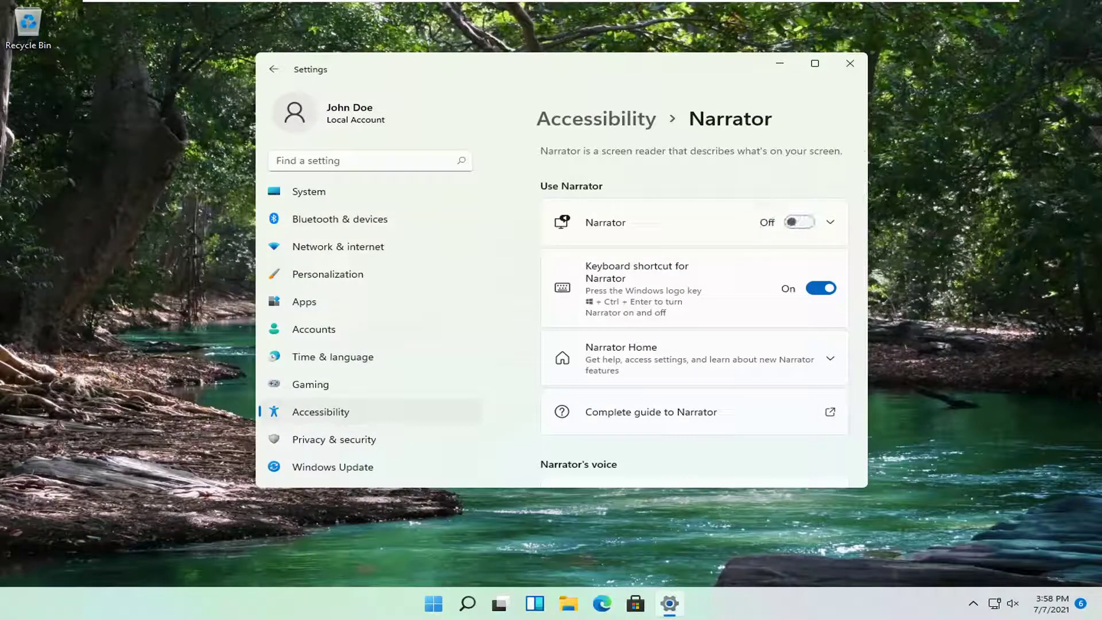